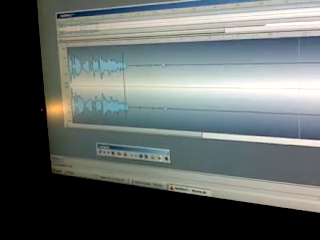
# Step: Select from the end of the voice to the end of the file with Shift+End
pyautogui.hotkey('shift', 'End')
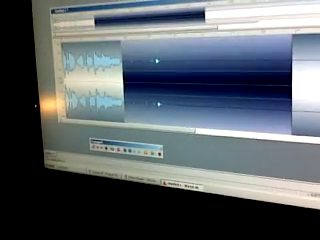
# Step: Delete the trailing silence, apply mono 8-bit audio properties and choose a lower sample rate
pyautogui.press('Delete')
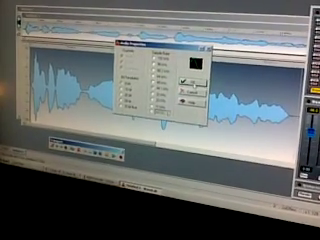
pyautogui.press('Return')
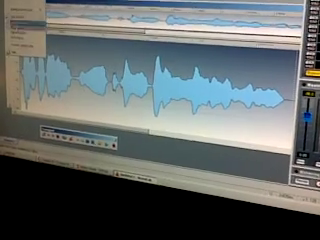
pyautogui.press('Return')
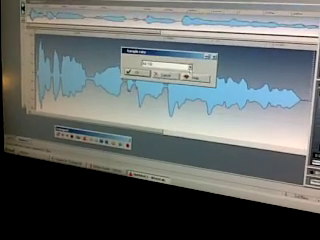
pyautogui.hotkey('alt', 'Down')
pyautogui.press('Return')
pyautogui.press('Return')
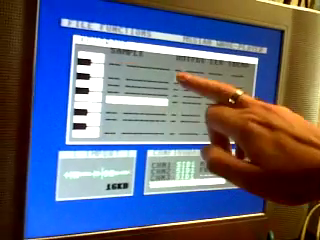
# Step: Move the selection up to the first sample slot in the list
pyautogui.press('Up')
pyautogui.press('Up')
pyautogui.press('Up')
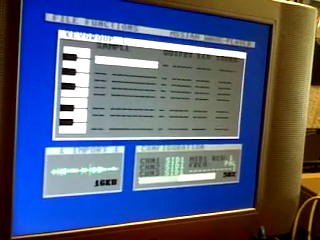